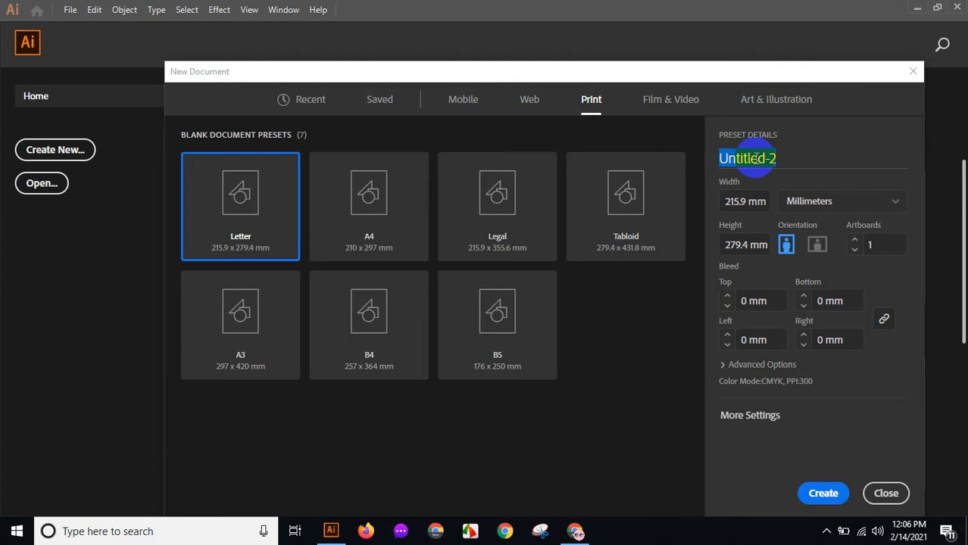
Name the new document T-Shirt and switch its units to Inches.
type("T-Shirt")
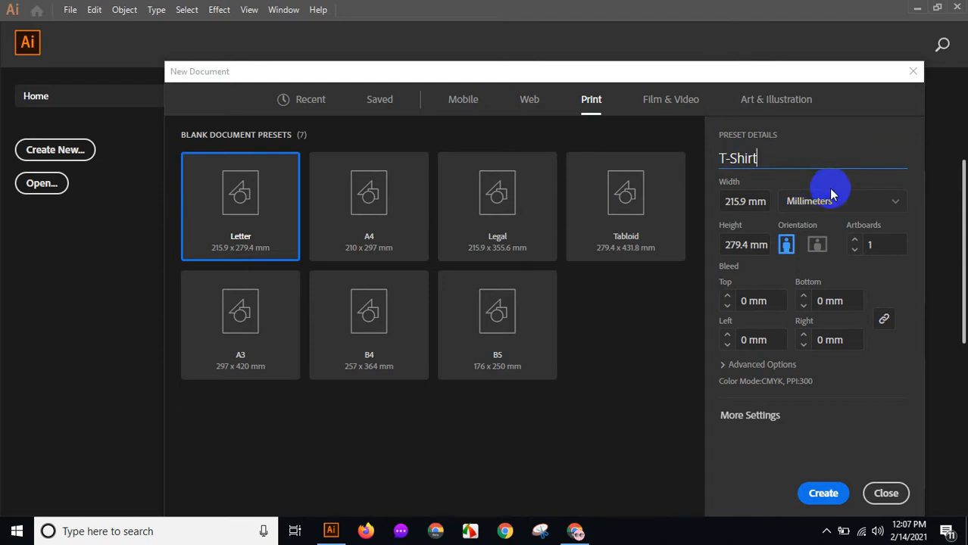
left_click(897, 203)
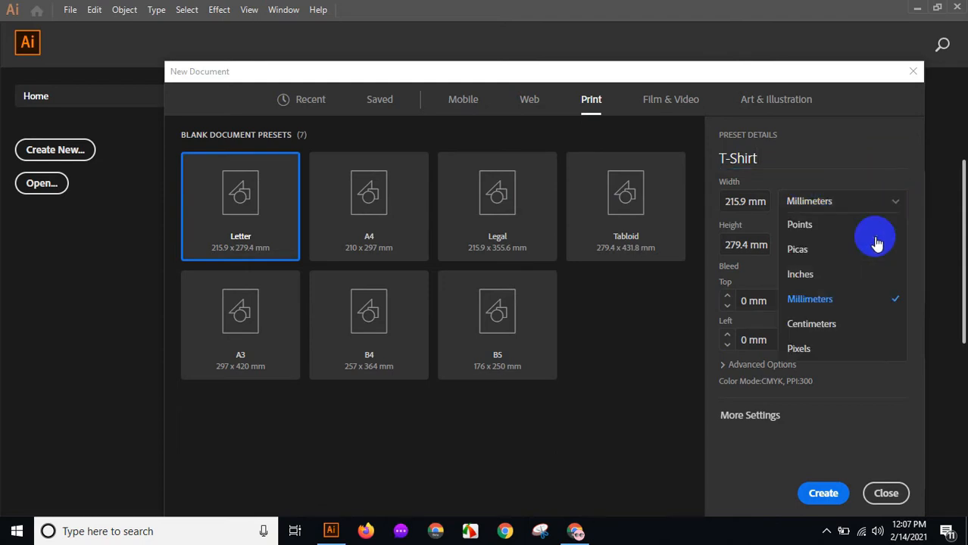
left_click(834, 276)
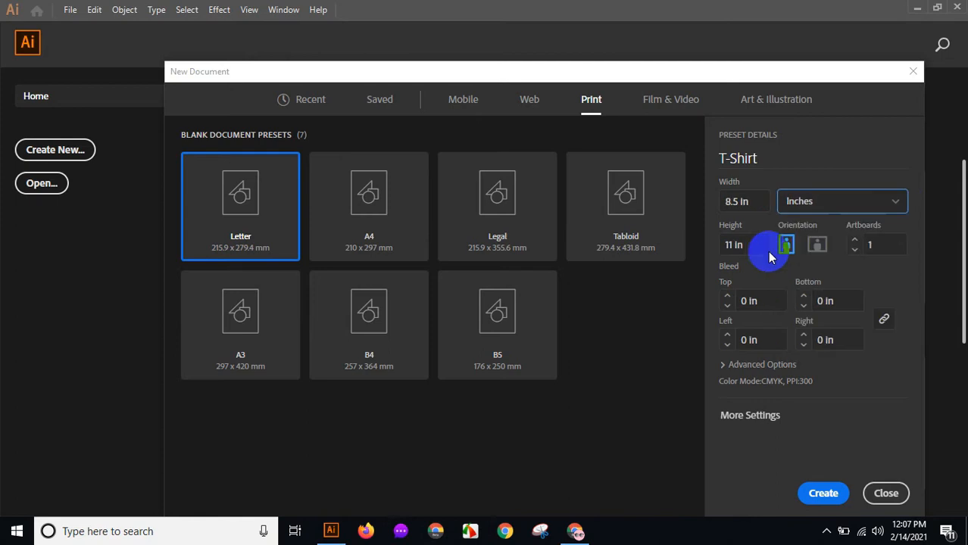
Set the artboard to 12 in wide by 18 in high in portrait orientation and create the document.
double_click(725, 203)
type("12")
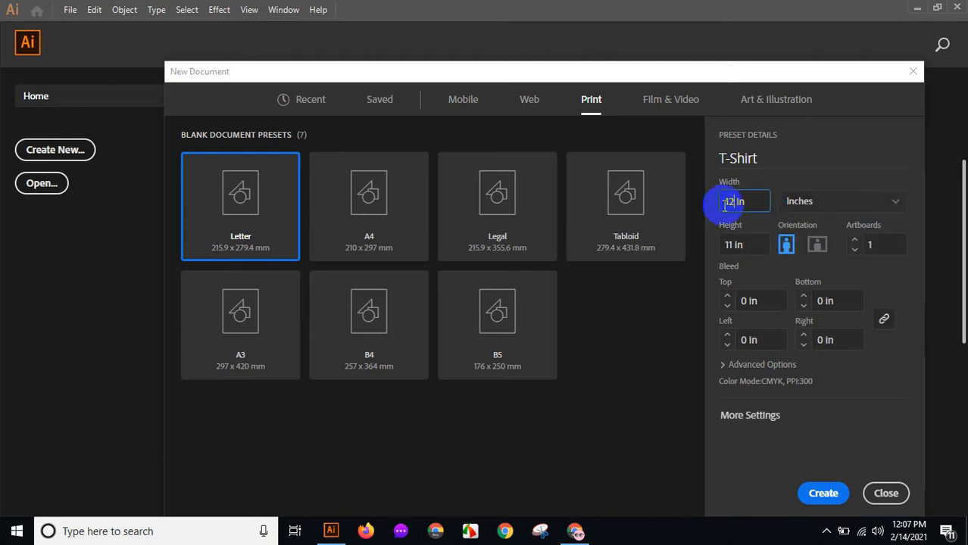
double_click(736, 251)
type("18")
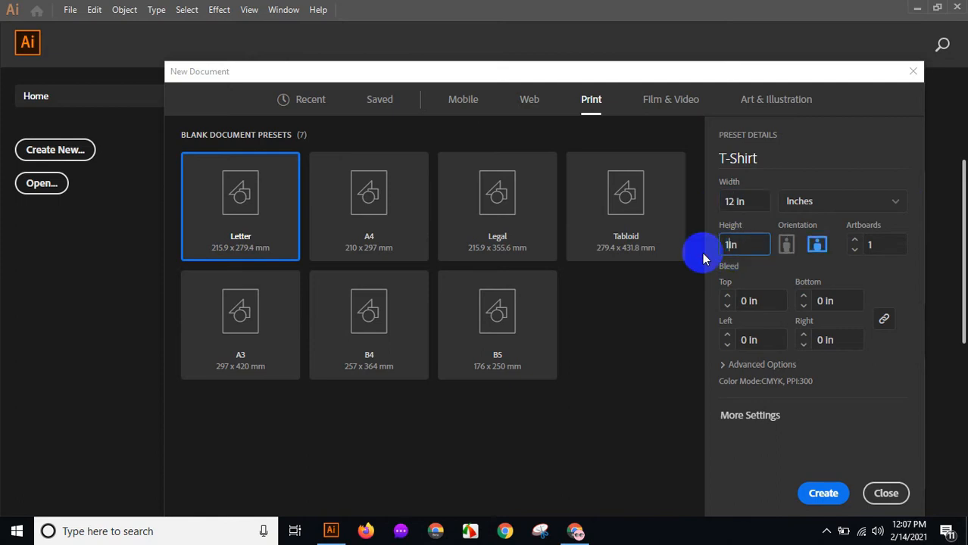
left_click(784, 244)
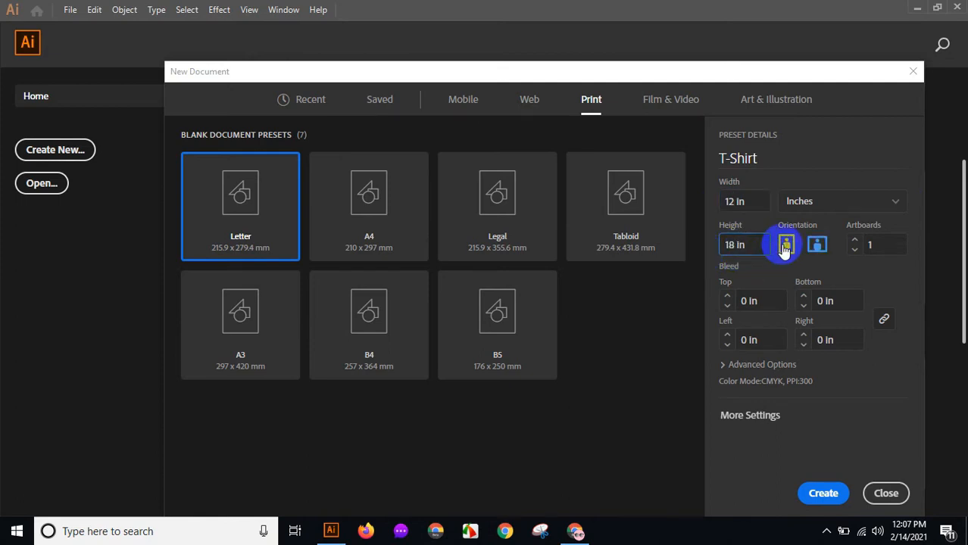
left_click(855, 241)
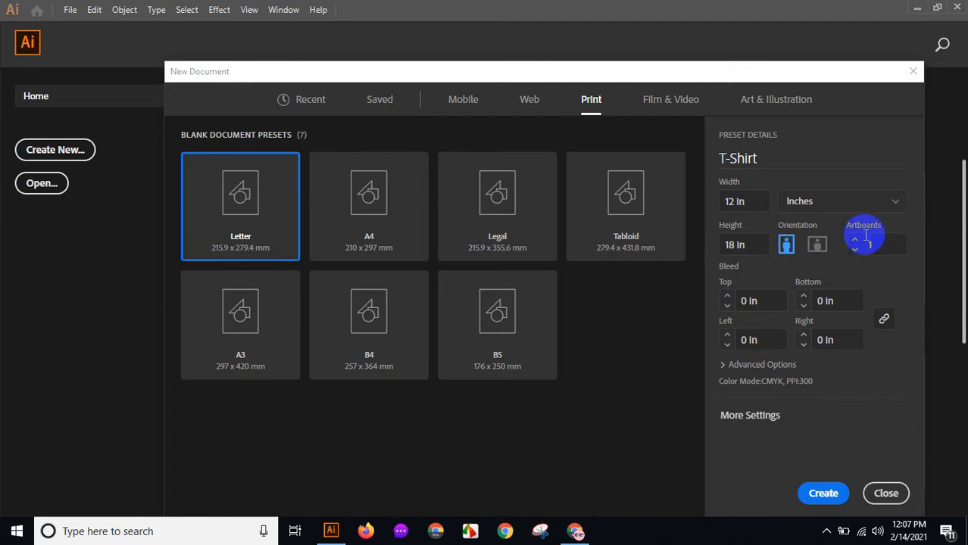
left_click(749, 290)
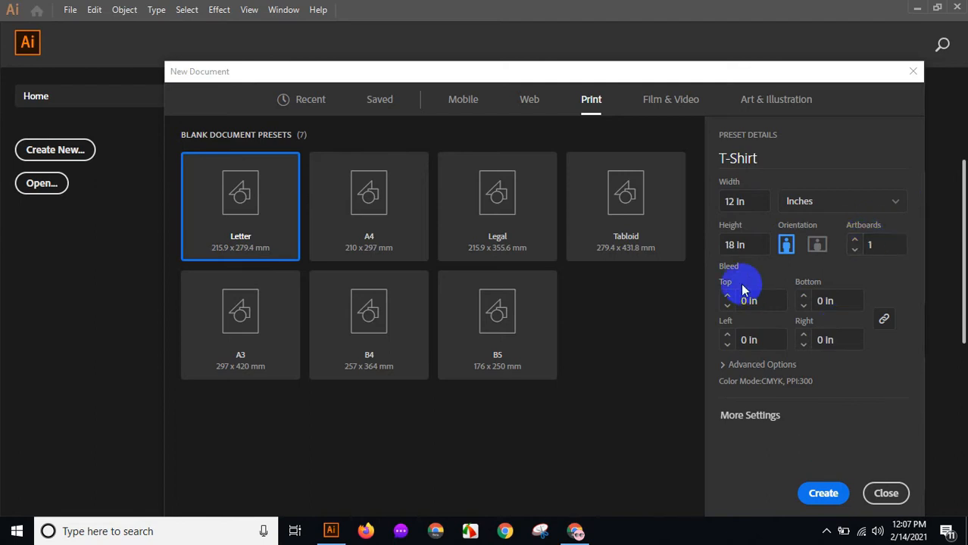
left_click(818, 493)
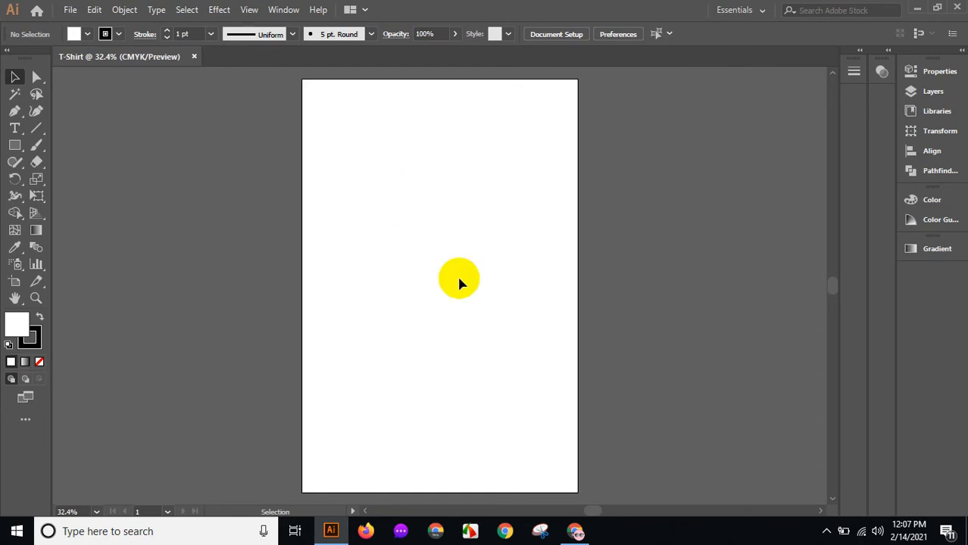
Switch to the browser and copy the heart pulse image from the heart wave png image results.
left_click(576, 531)
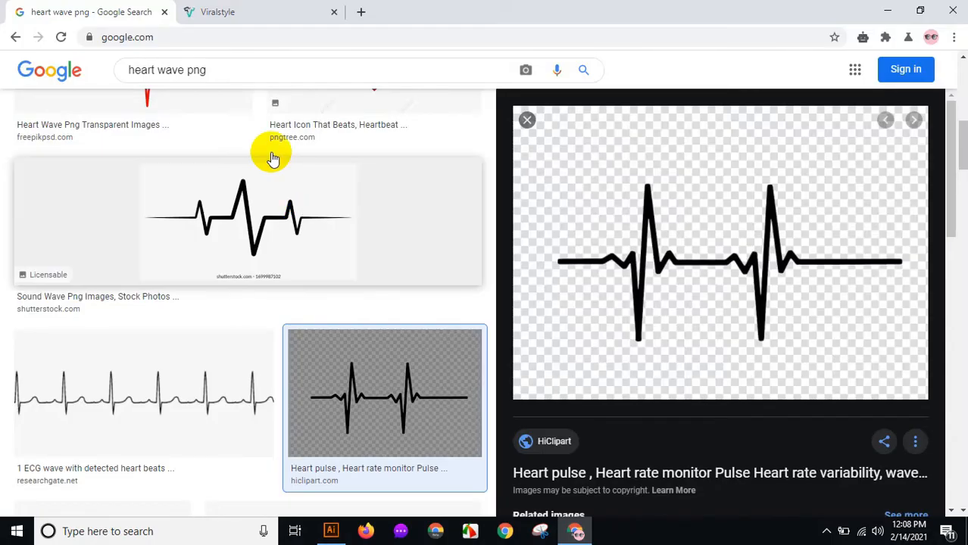
left_click_drag(227, 69, 114, 74)
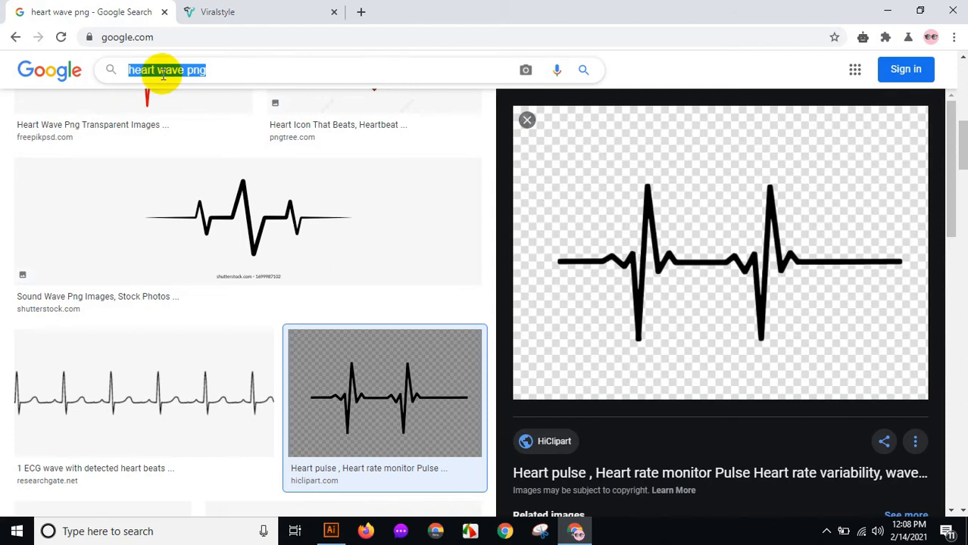
left_click(233, 76)
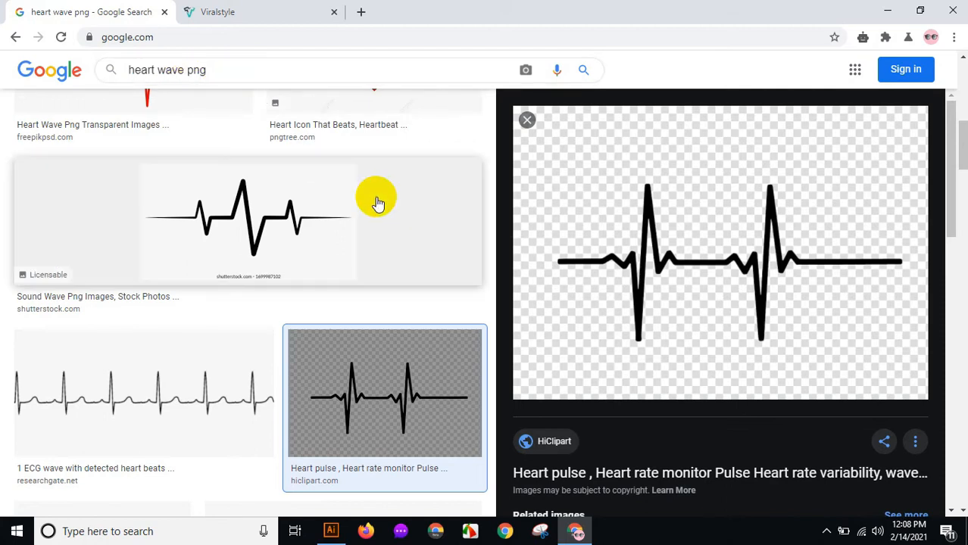
right_click(670, 223)
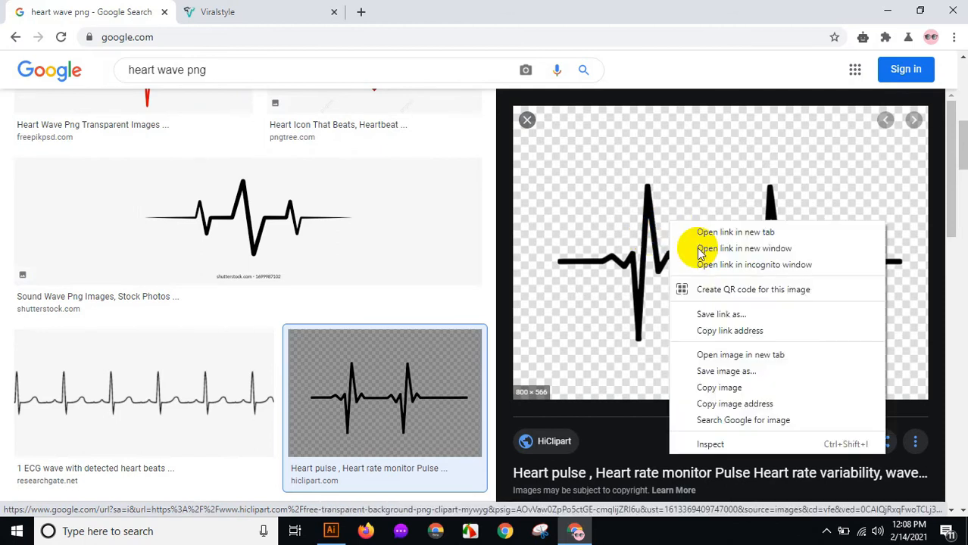
left_click(706, 387)
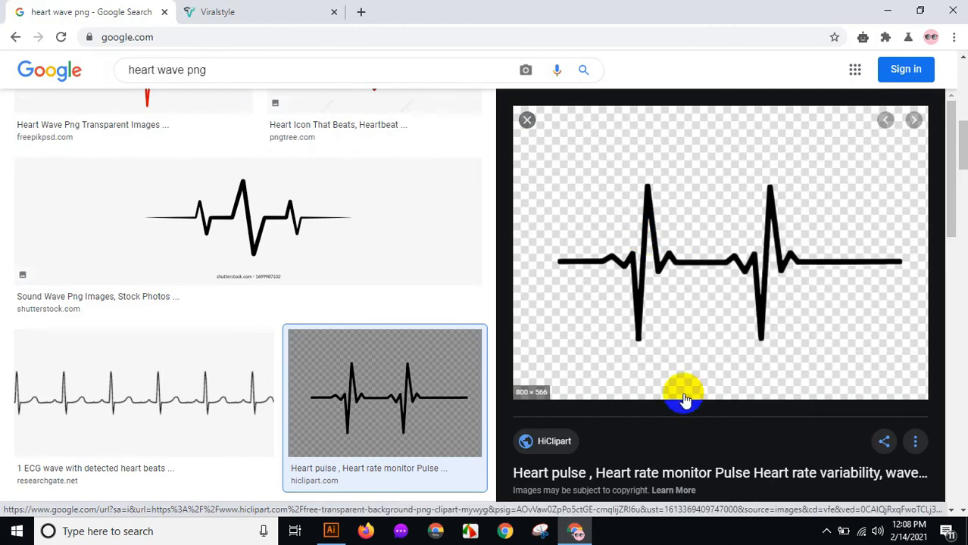
Return to the T-Shirt document and paste the copied heart pulse image.
left_click(575, 530)
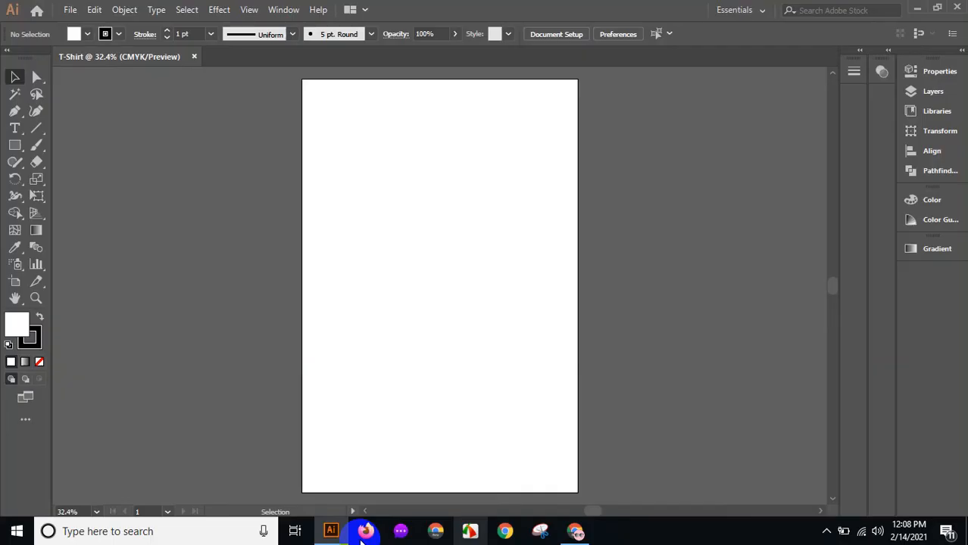
left_click(93, 10)
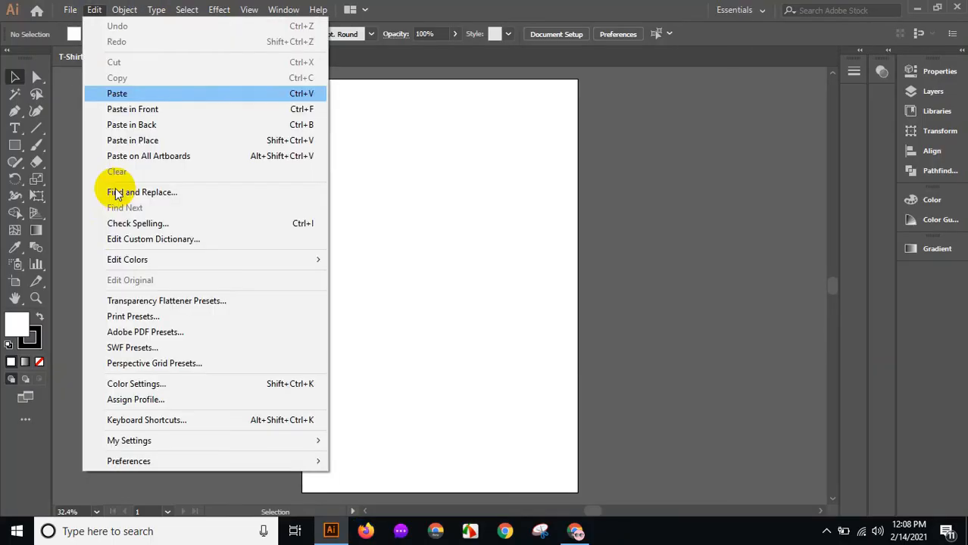
left_click(118, 95)
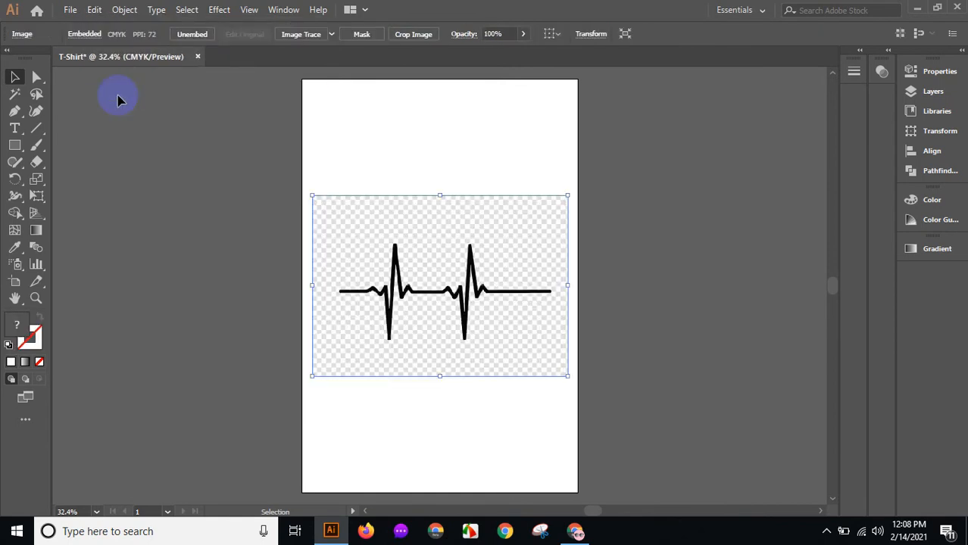
Move the pasted image off the artboard to its left side.
left_click_drag(292, 246, 168, 196)
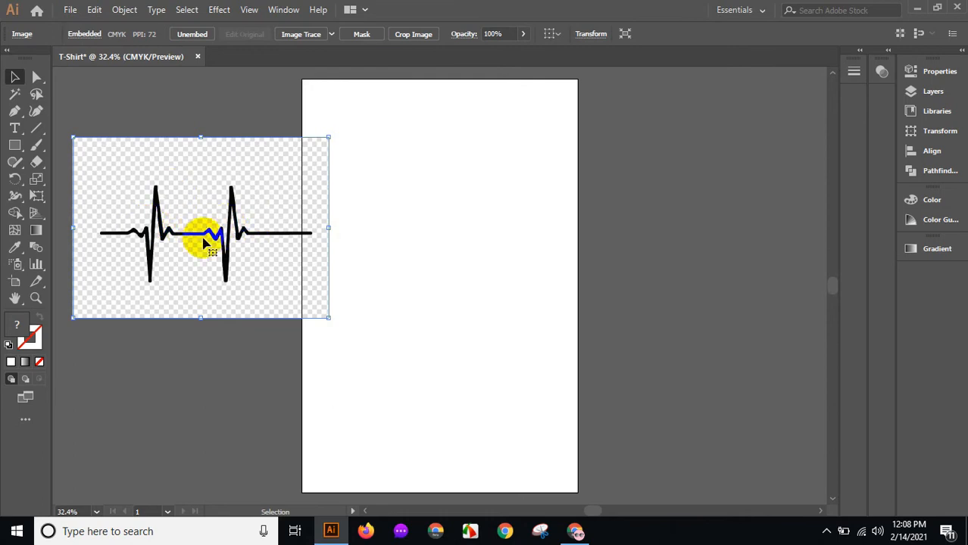
left_click(203, 121)
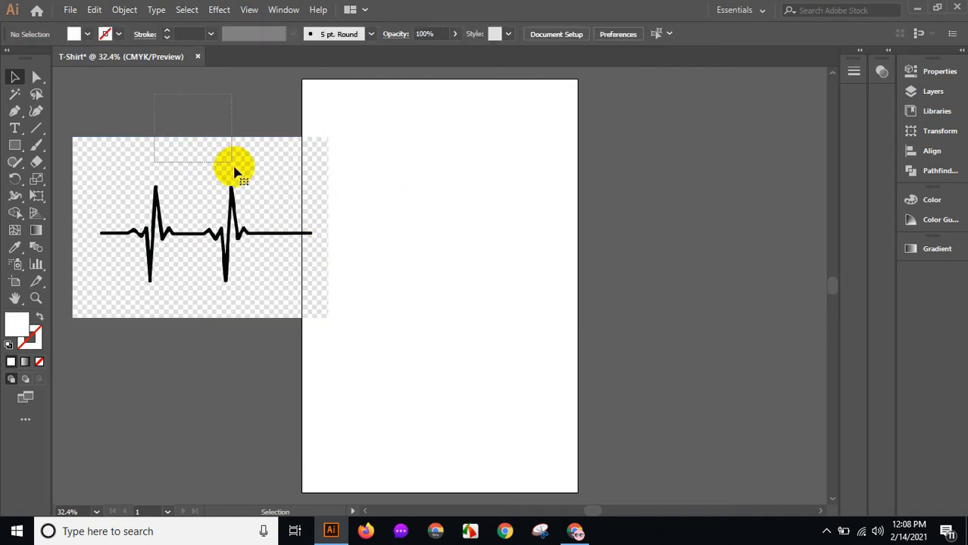
left_click(231, 164)
mouse_move(236, 185)
left_mouse_down()
mouse_move(441, 212)
mouse_move(238, 199)
left_mouse_up()
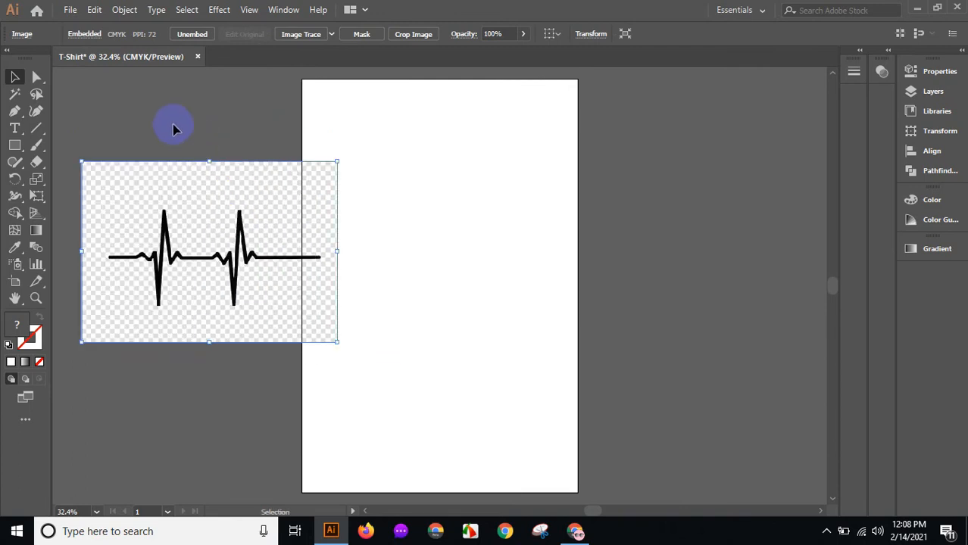
Open the Image Trace panel for the selected image and show its Advanced options.
left_click(280, 10)
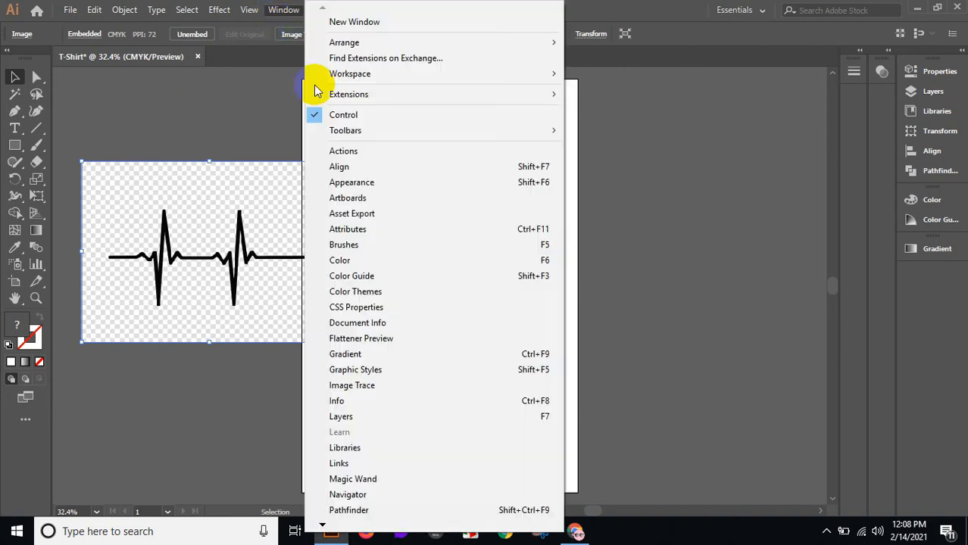
left_click(353, 386)
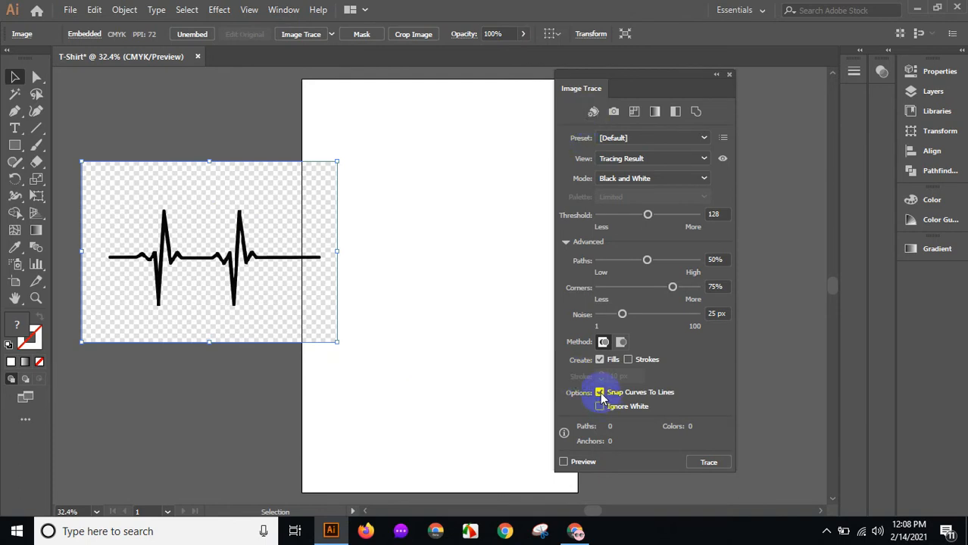
left_click(565, 244)
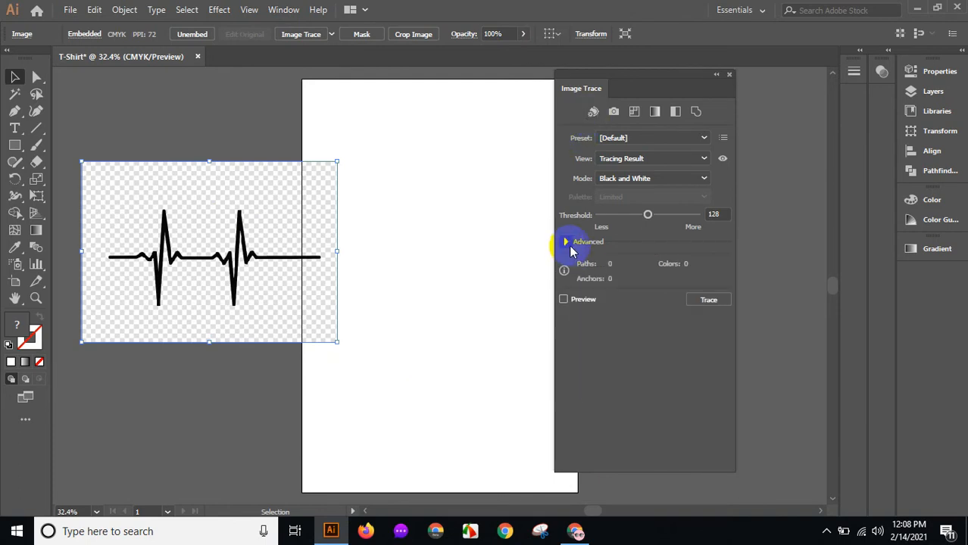
left_click(565, 242)
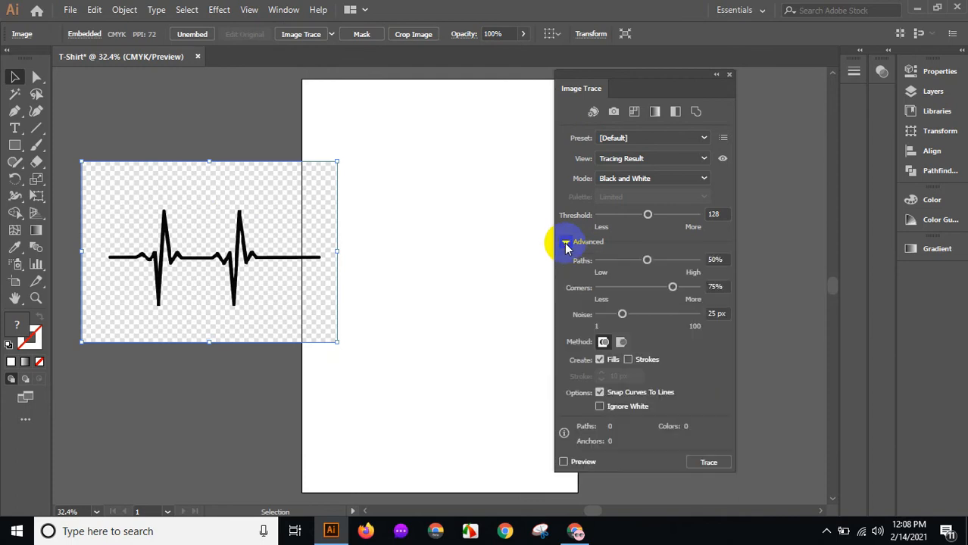
Turn off Snap Curves To Lines, turn on Ignore White, and preview the trace.
left_click(599, 392)
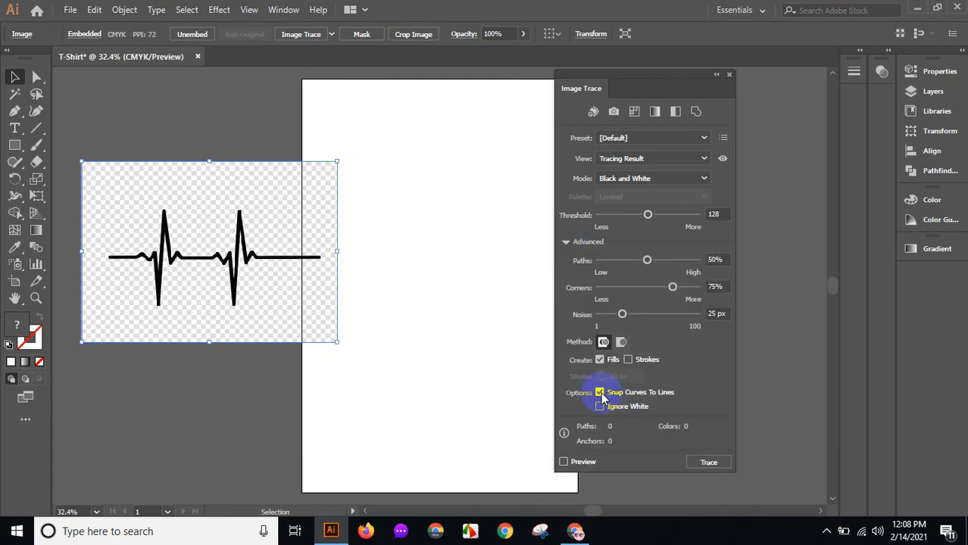
left_click(599, 392)
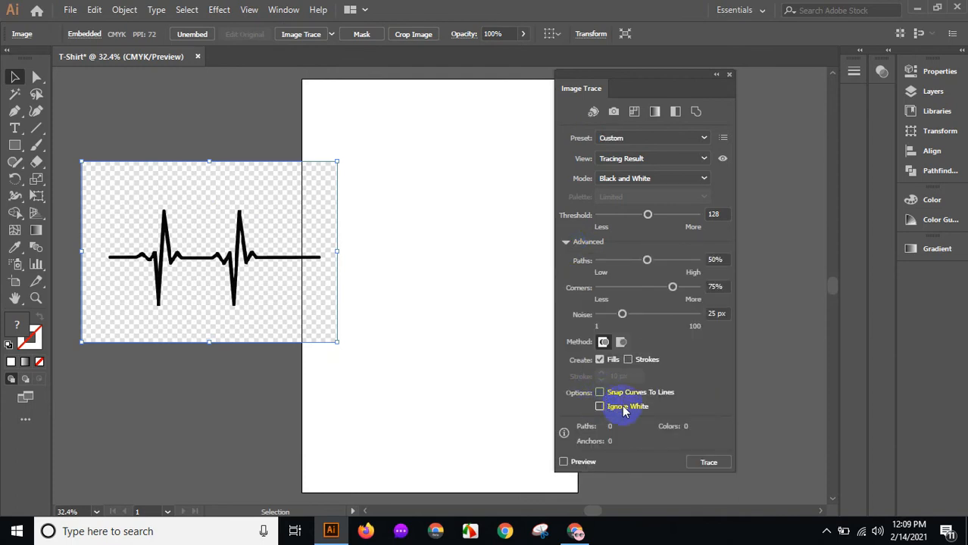
left_click(622, 407)
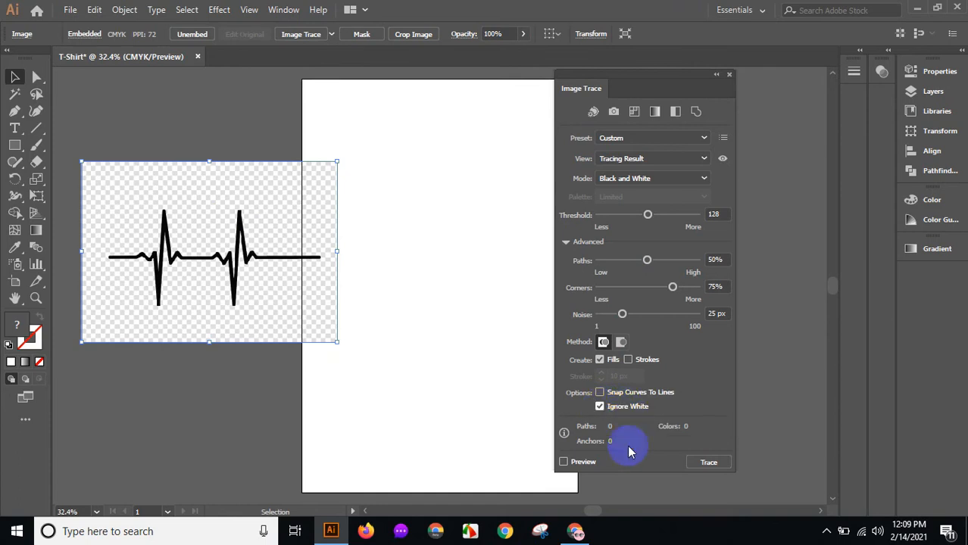
left_click(563, 461)
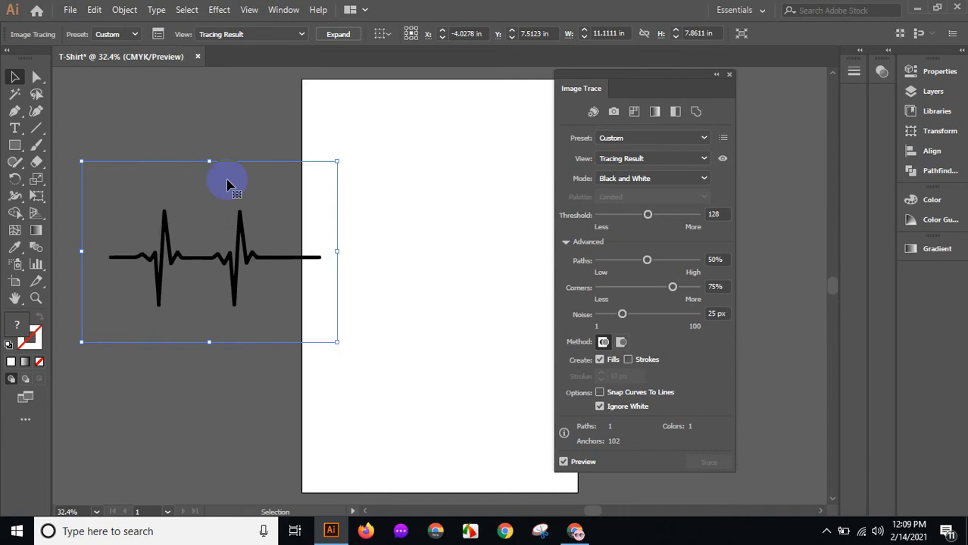
Close the Image Trace panel and expand the tracing result into paths.
left_click(725, 76)
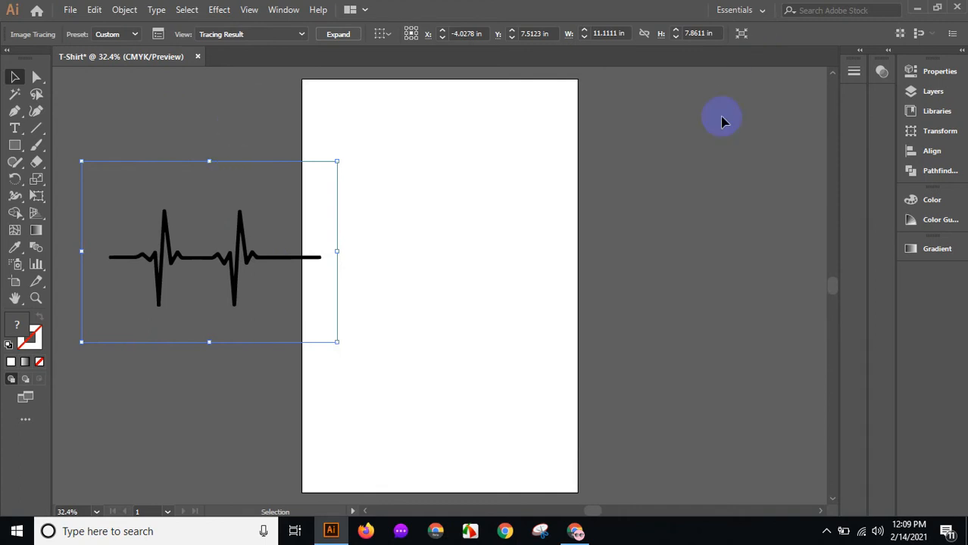
left_click(333, 35)
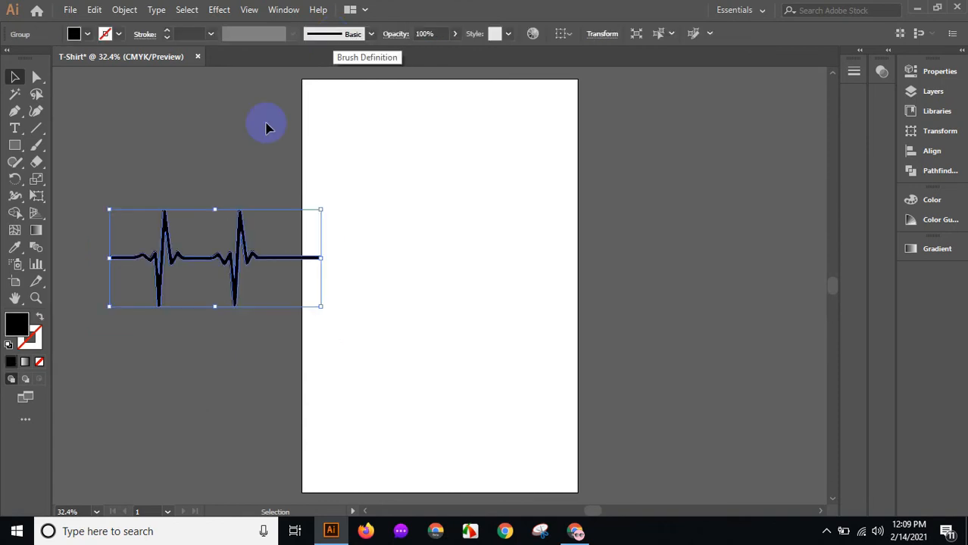
Fill the expanded heart pulse paths with red.
left_click(87, 36)
left_click(49, 58)
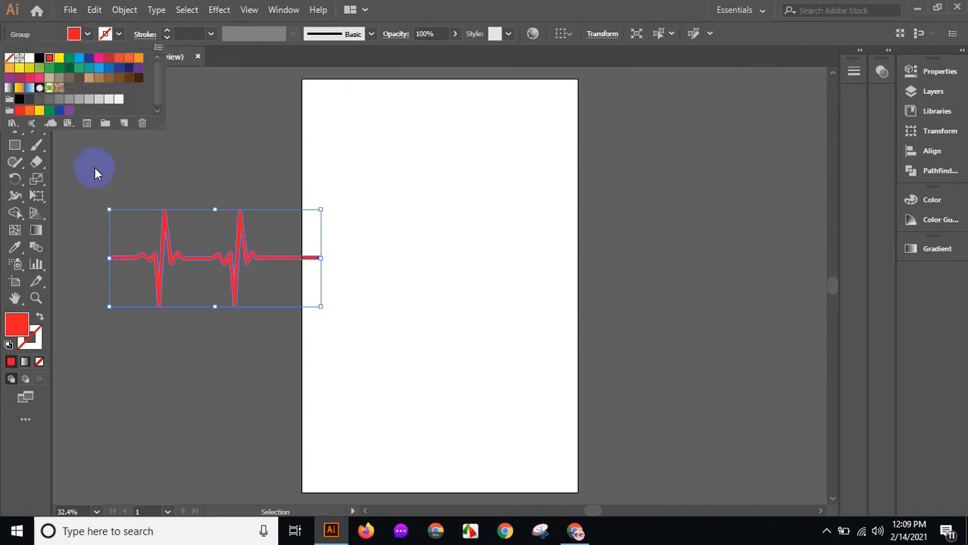
left_click(180, 166)
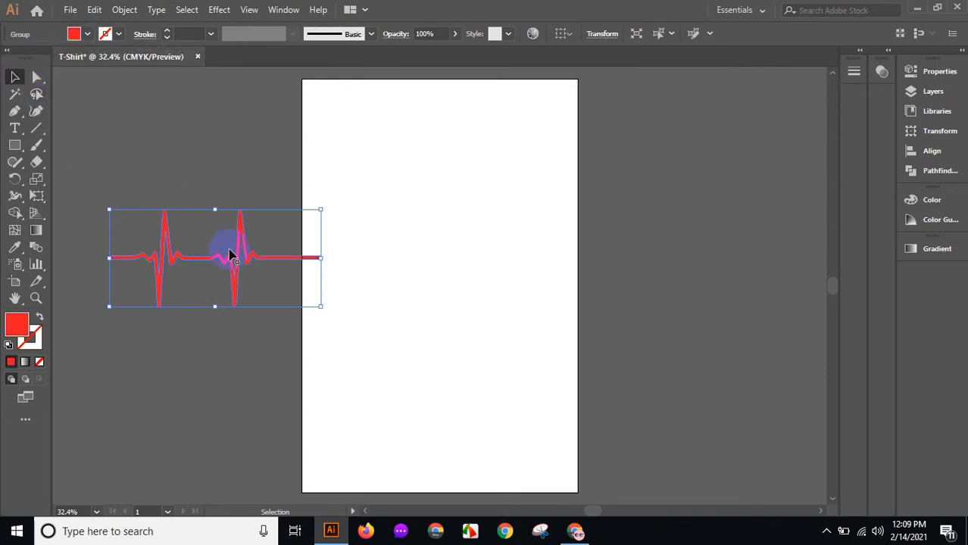
Move the red heart pulse onto the artboard and scale it up to nearly the artboard's width.
left_click(190, 183)
left_click_drag(245, 255, 469, 240)
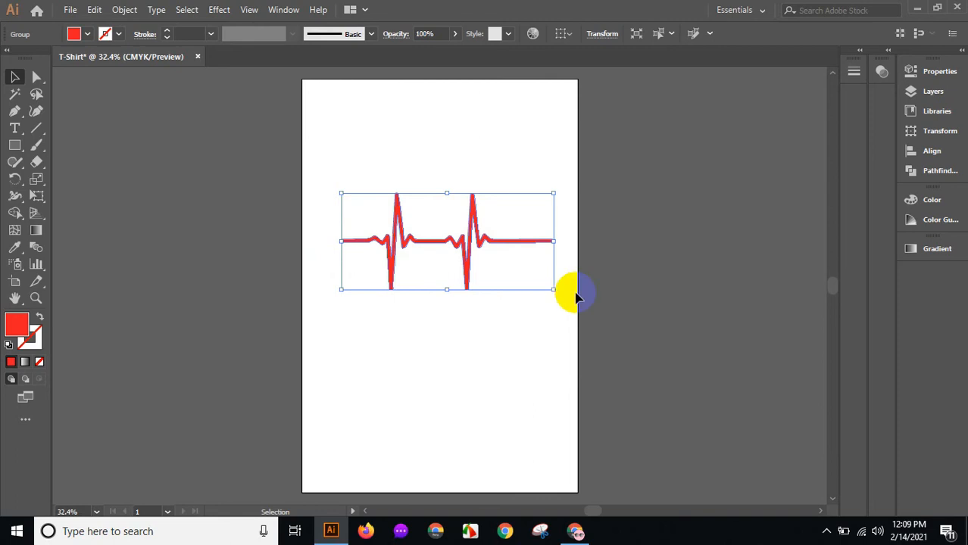
left_click_drag(555, 289, 568, 297)
left_click_drag(491, 235, 480, 234)
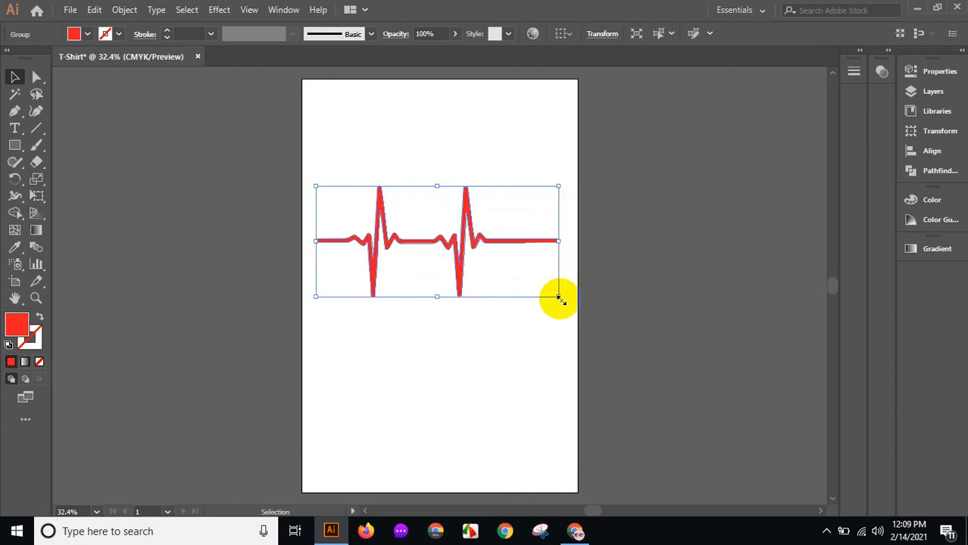
left_click_drag(559, 300, 561, 302)
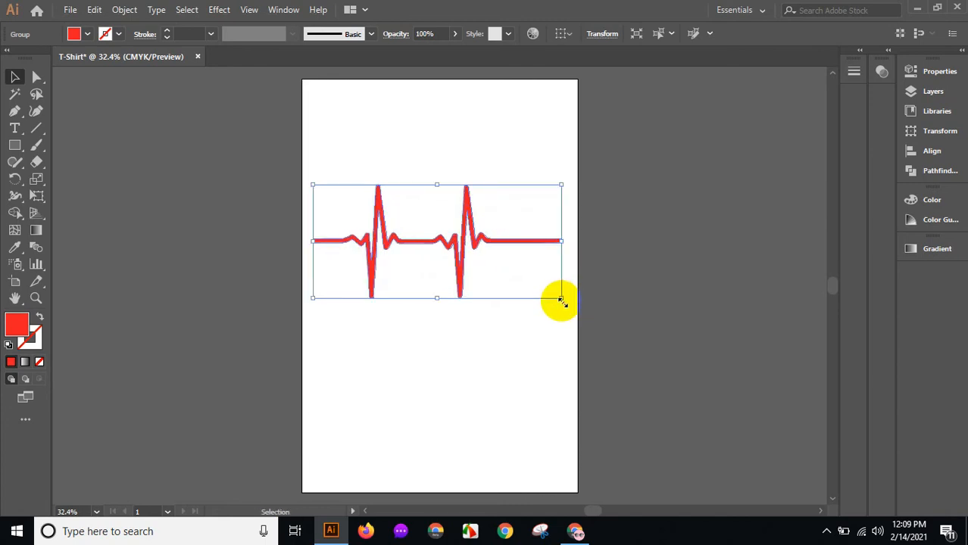
Nudge the heart pulse slightly to the right on the artboard.
key("shift+Right")
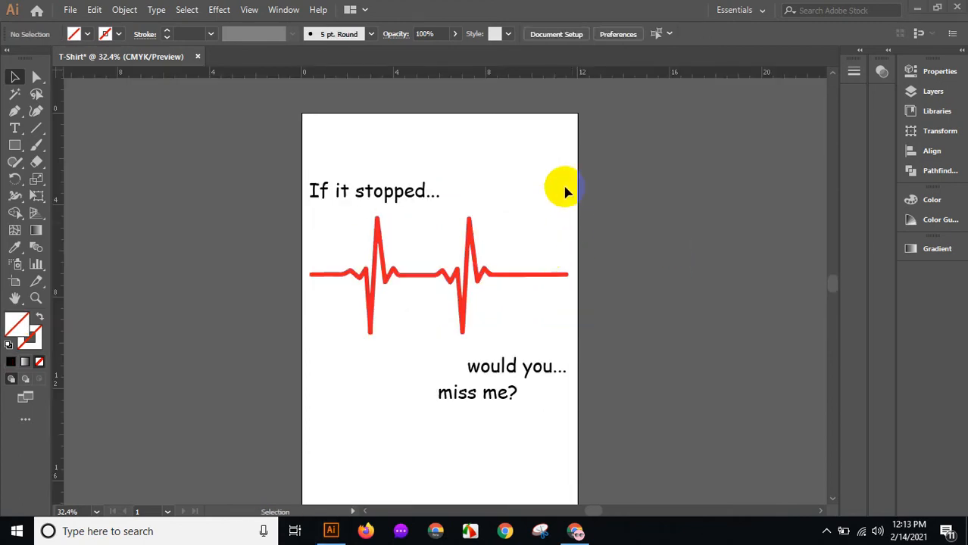
scroll(585, 200, "down", 1)
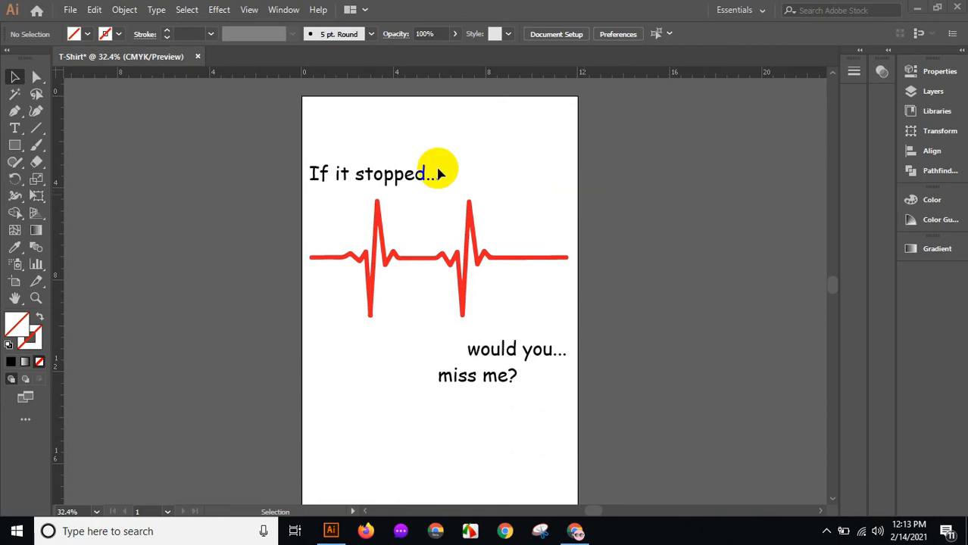
left_click_drag(253, 123, 520, 311)
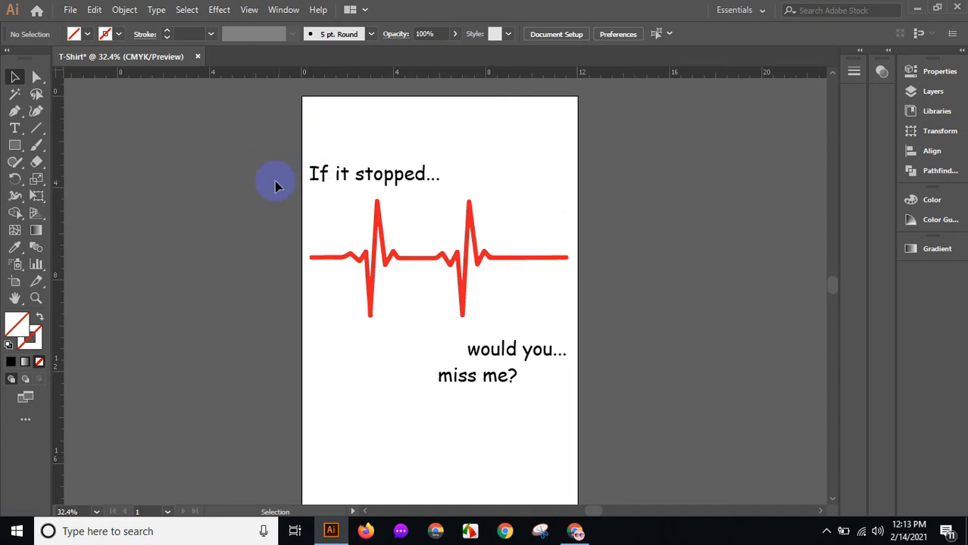
Export the artboard as a PNG named T-Shirt-01 to the Desktop.
left_click(68, 10)
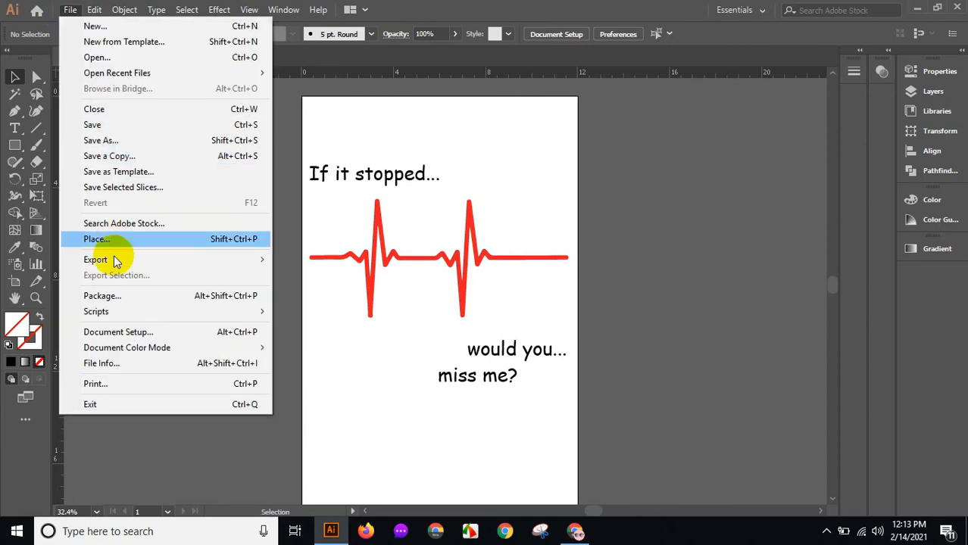
mouse_move(124, 260)
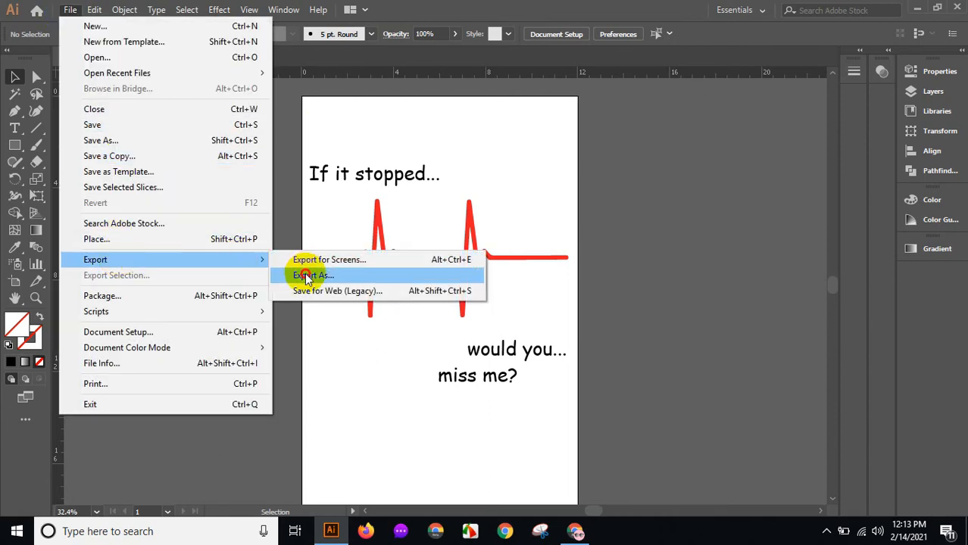
left_click(305, 275)
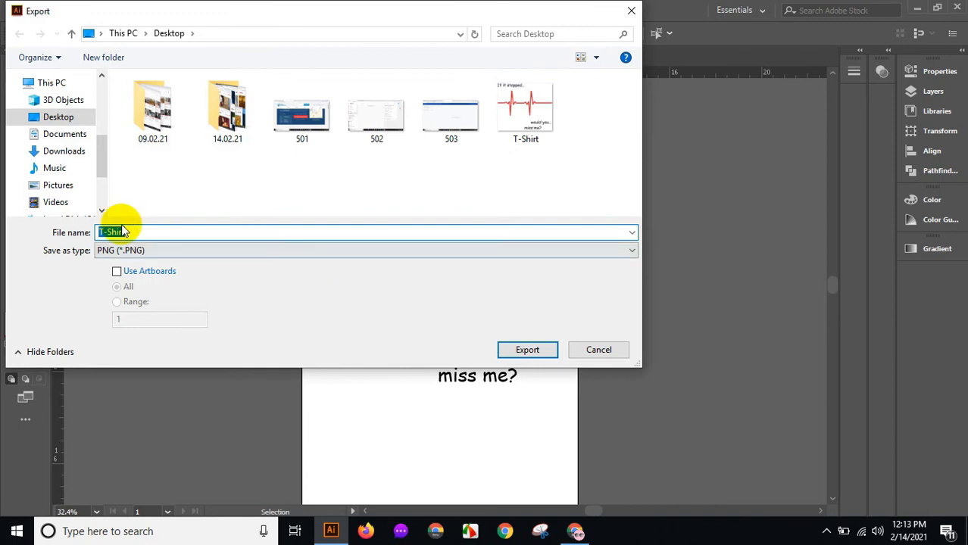
left_click(149, 235)
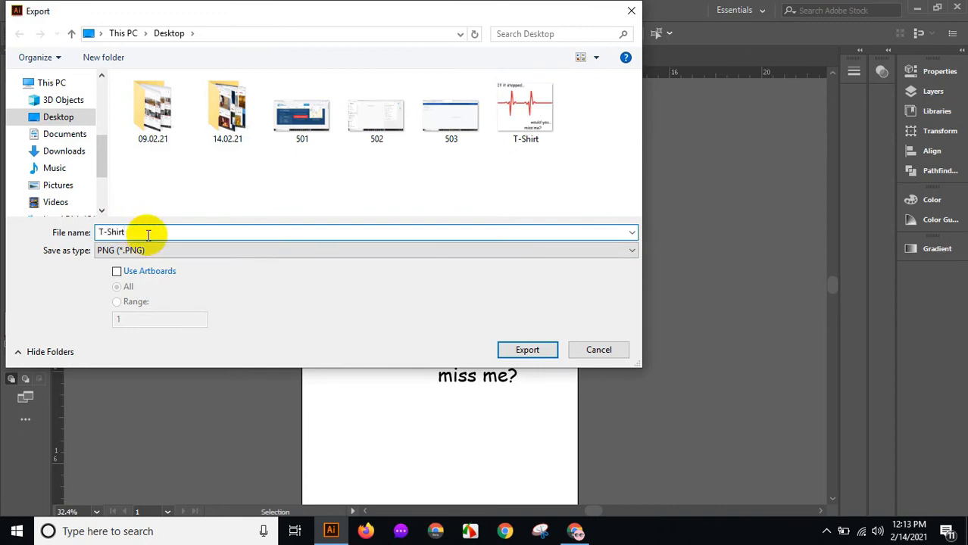
type("-01")
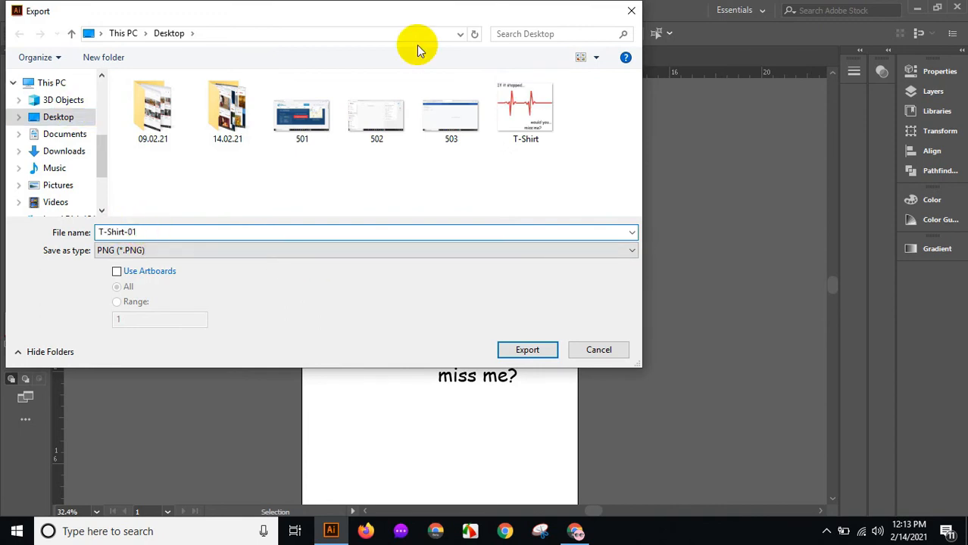
left_click(528, 350)
left_click(496, 480)
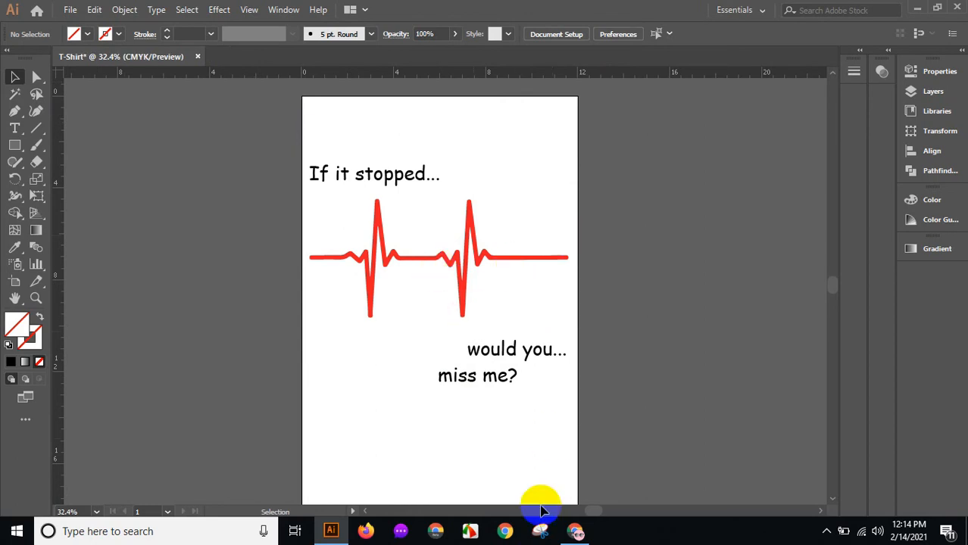
Switch to the browser, go to the Viralstyle site and open its Start Selling page.
left_click(575, 536)
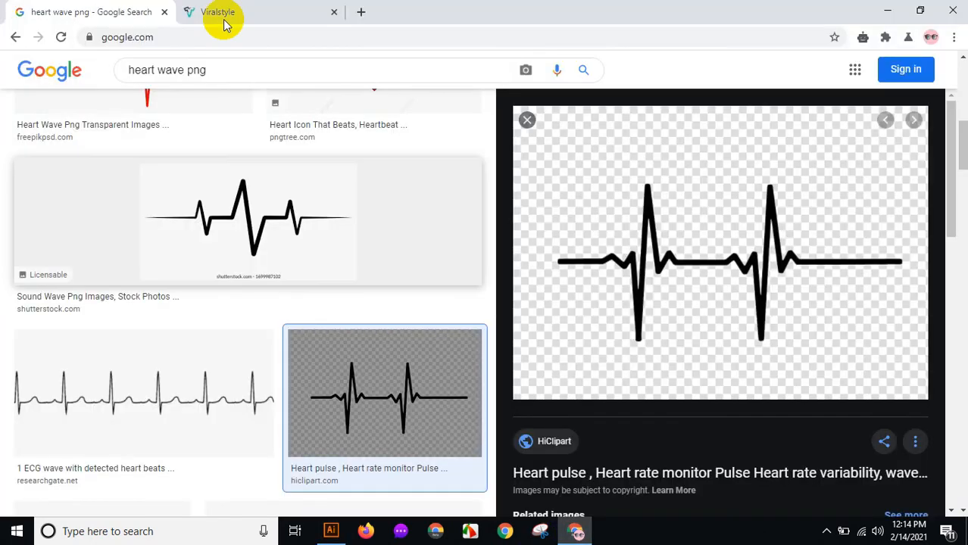
left_click(221, 12)
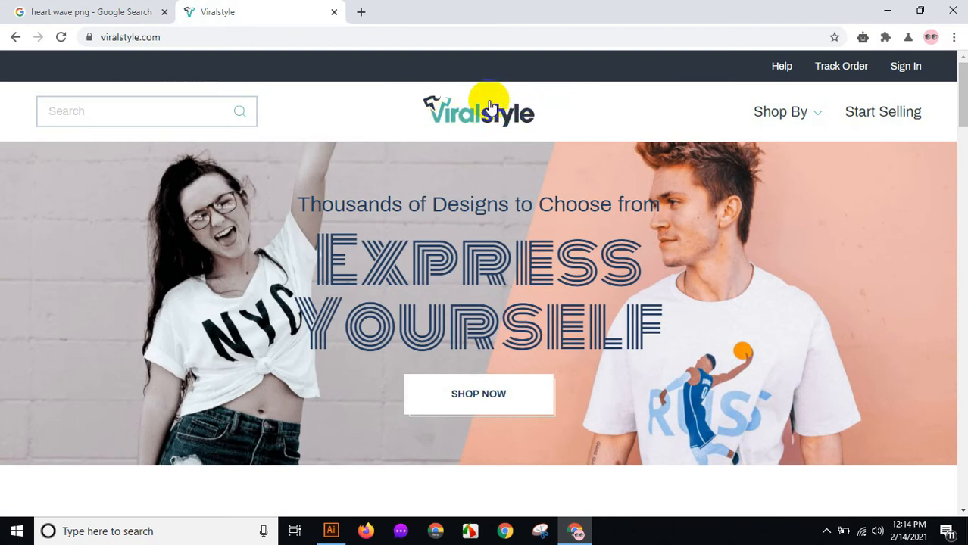
left_click(189, 36)
left_click_drag(198, 33, 102, 33)
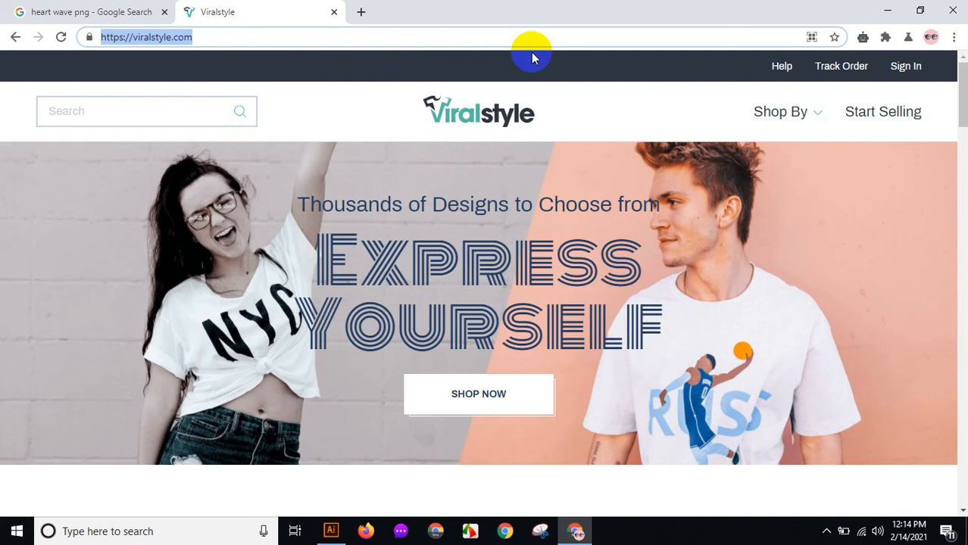
left_click(866, 114)
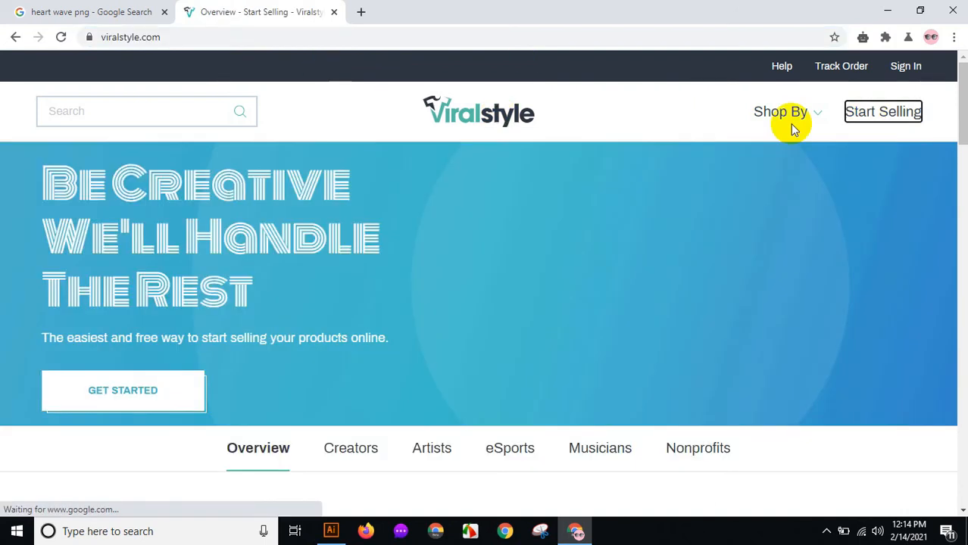
Start designing a new product and close the product category chooser.
scroll(771, 113, "down", 6)
scroll(610, 243, "down", 3)
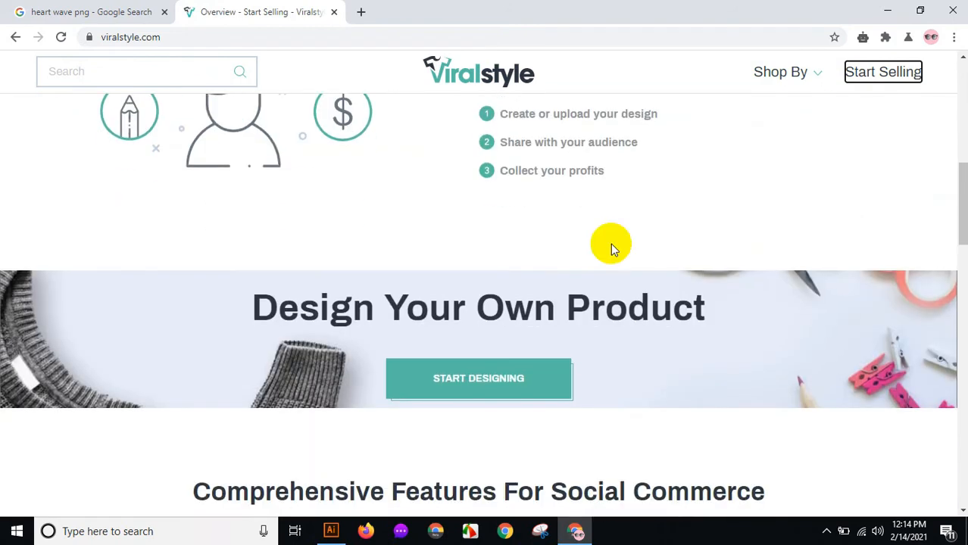
left_click(480, 312)
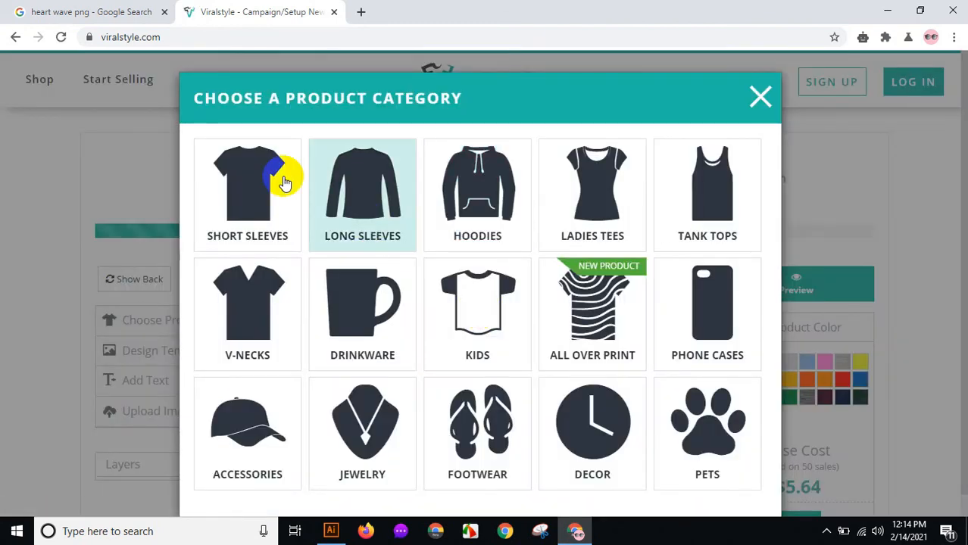
left_click(759, 96)
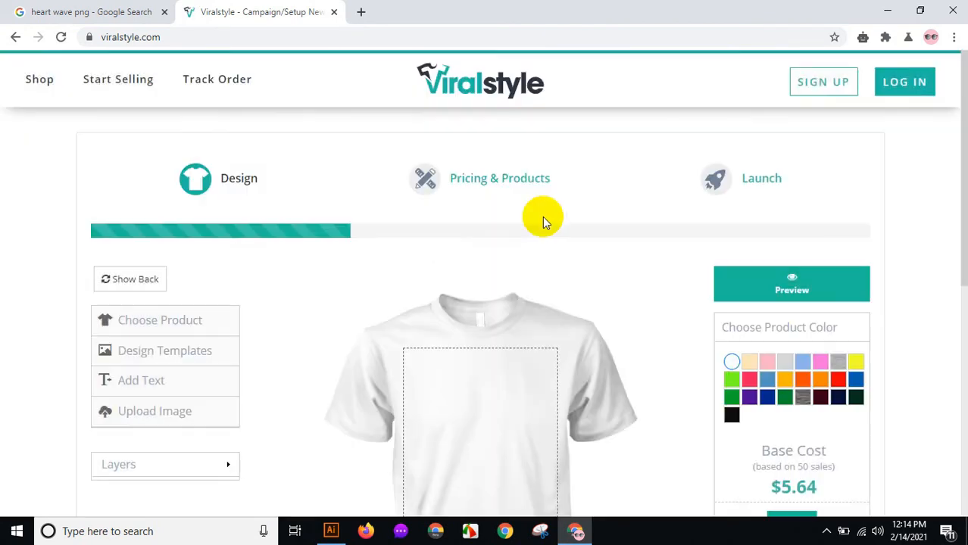
Upload the exported T-Shirt-01 image onto the T-shirt design area.
scroll(419, 230, "down", 2)
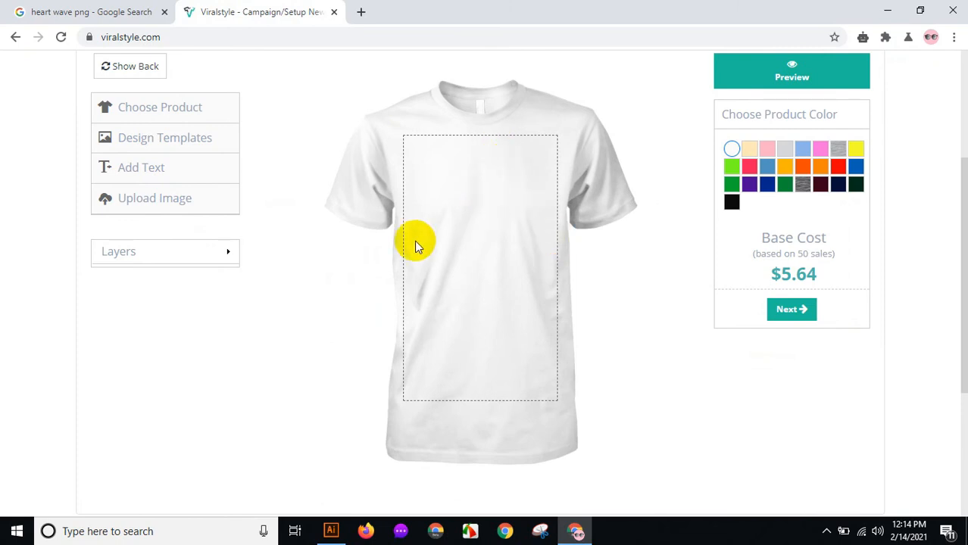
left_click(128, 209)
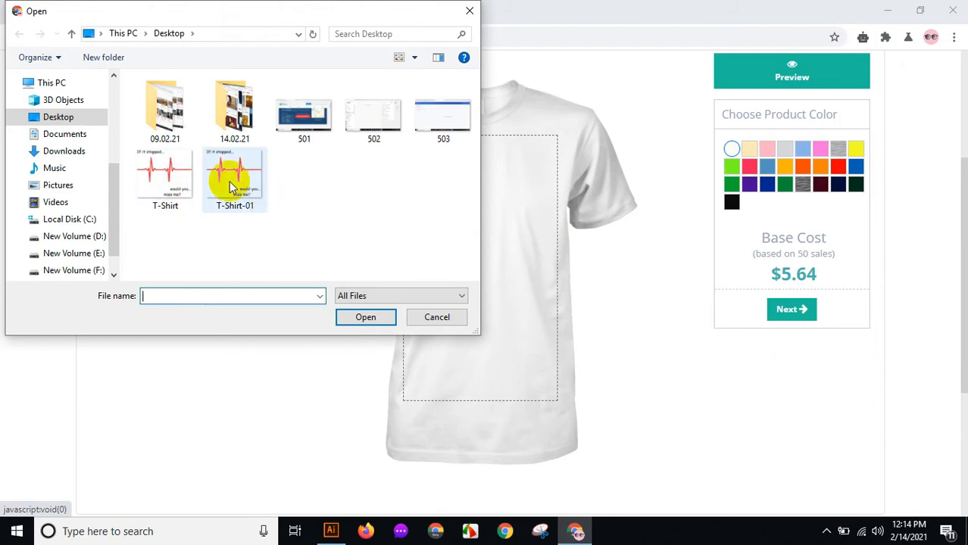
left_click(235, 182)
left_click(362, 317)
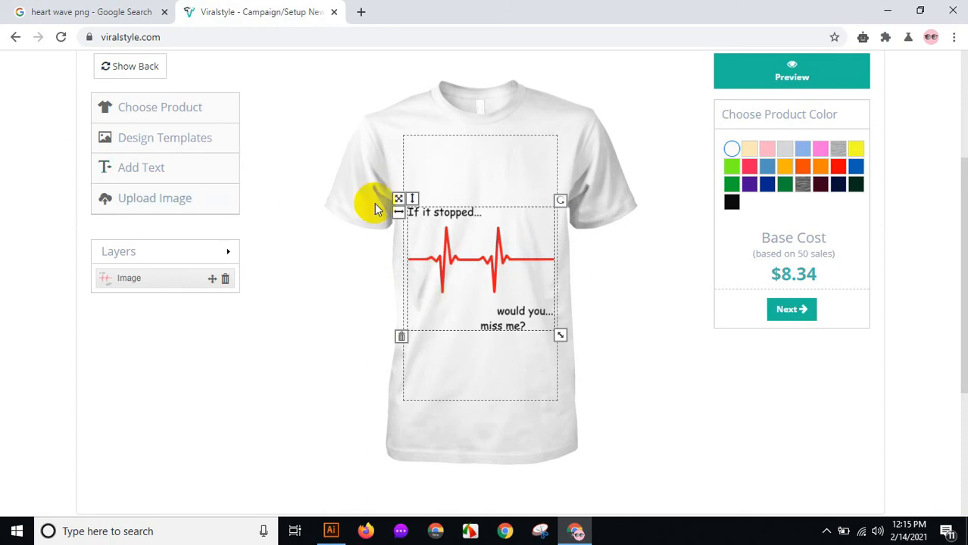
Reposition the uploaded design near the top of the shirt's print area and deselect it.
left_click_drag(477, 241, 489, 211)
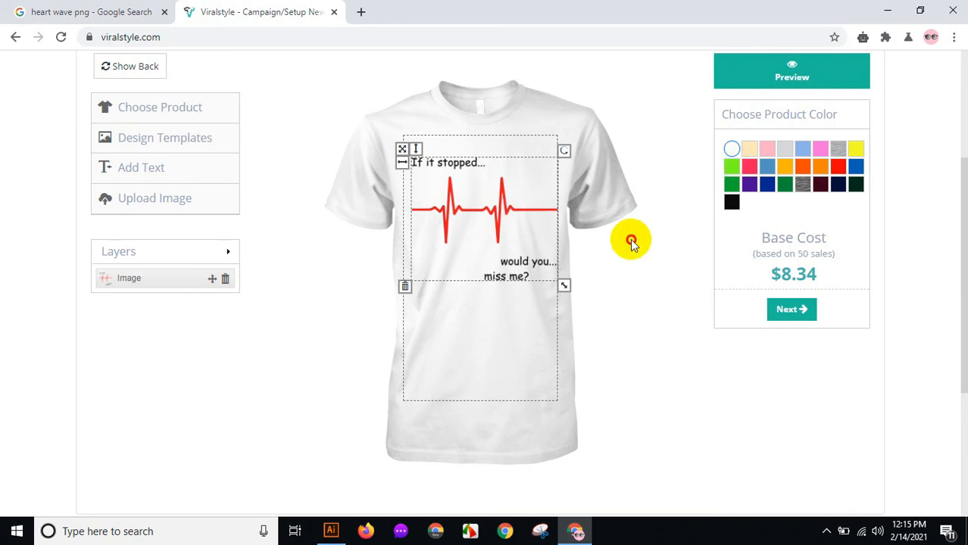
left_click(629, 240)
left_click(494, 217)
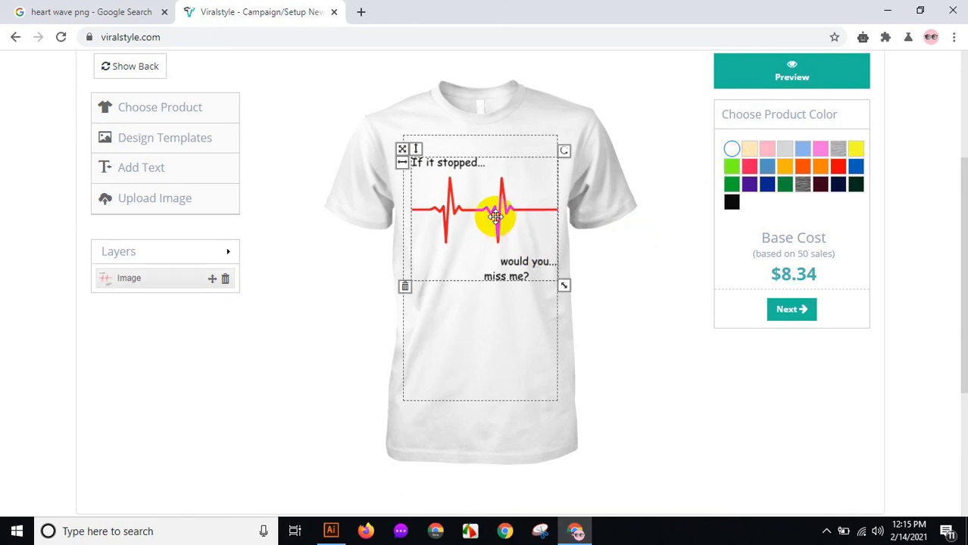
left_click_drag(494, 216, 494, 229)
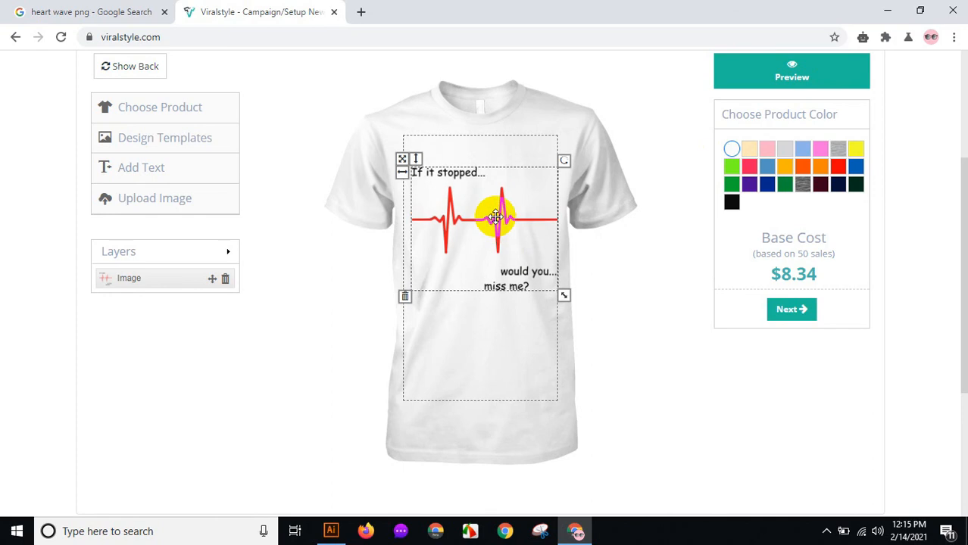
left_click(636, 65)
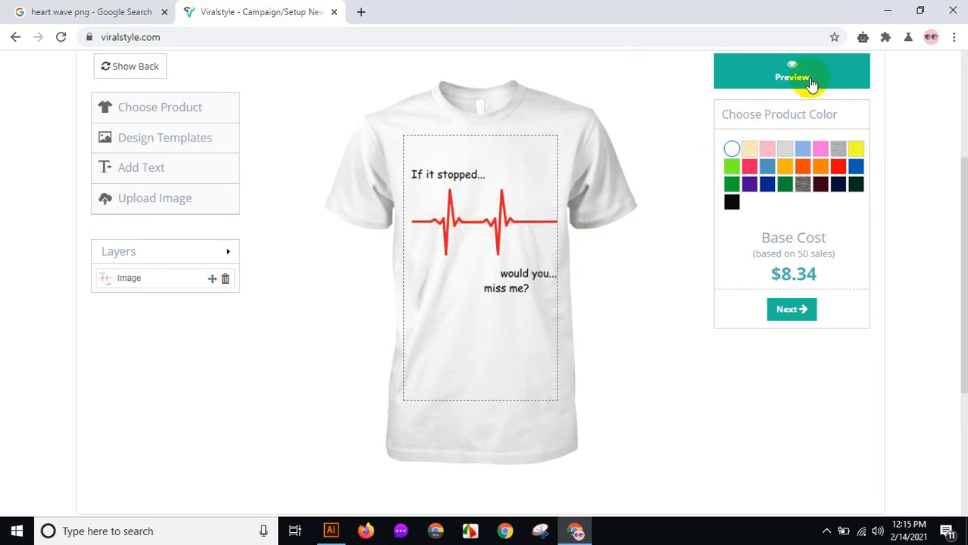
Open the product preview and scroll through the T-shirt mockup.
scroll(798, 150, "up", 1)
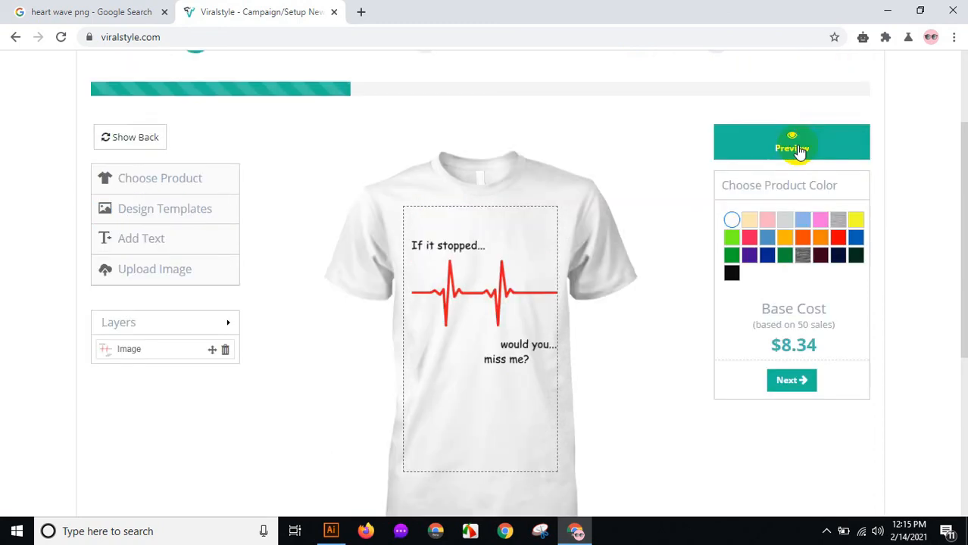
left_click(799, 150)
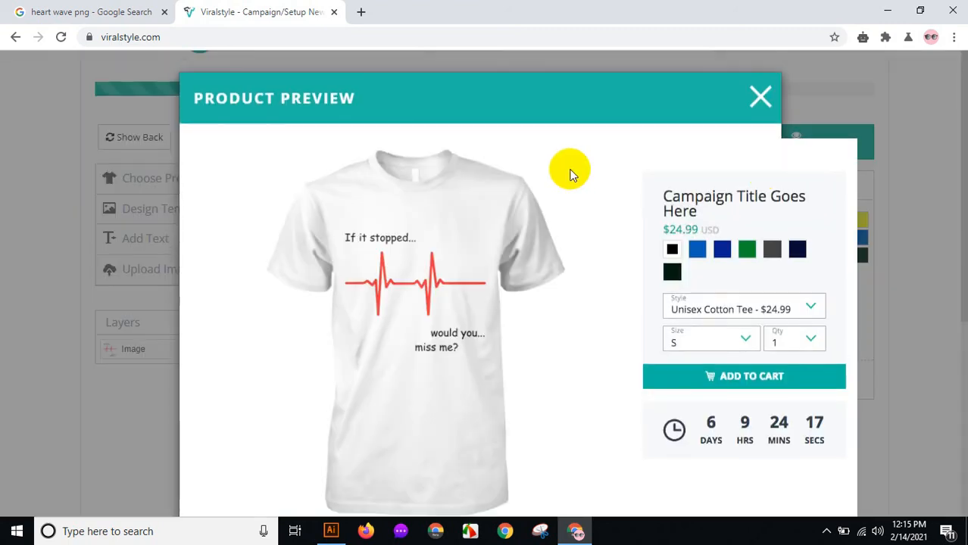
scroll(583, 171, "down", 2)
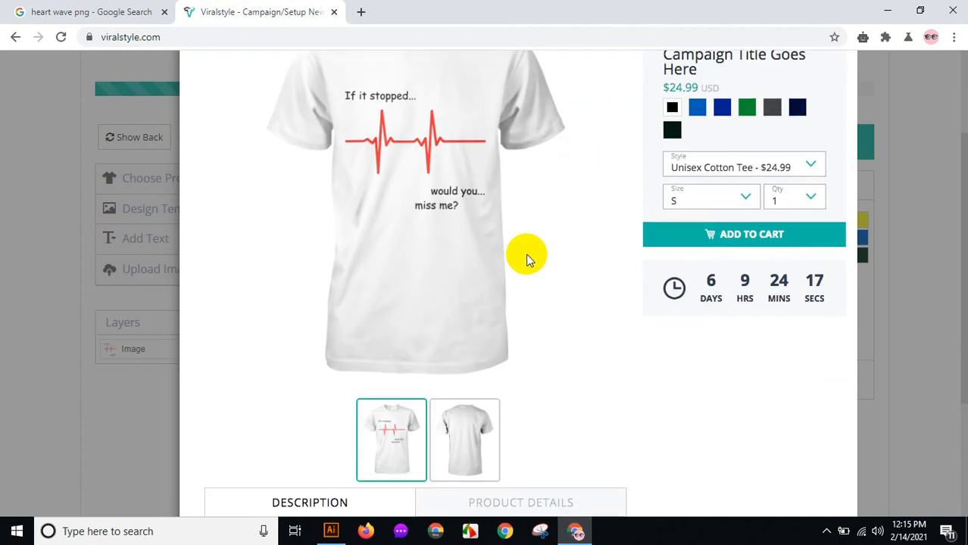
scroll(460, 220, "up", 1)
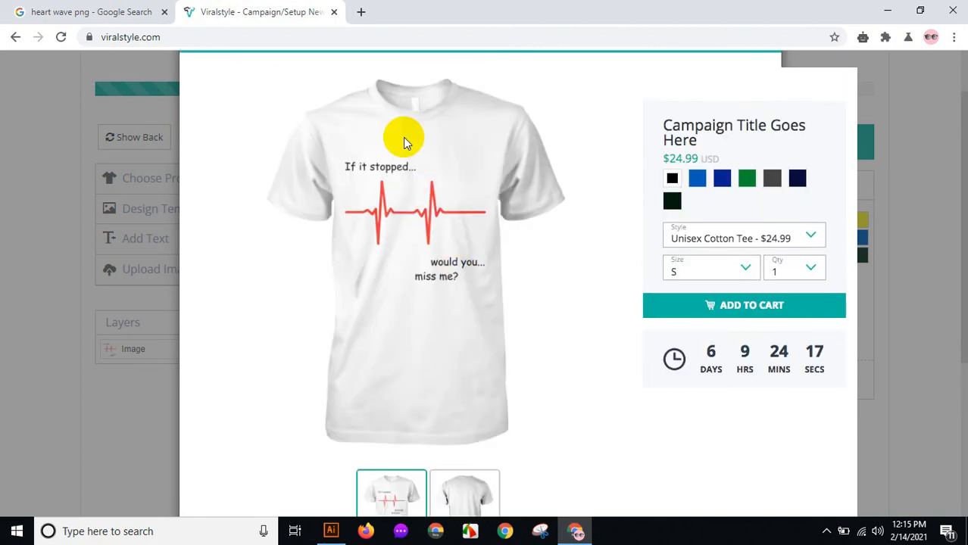